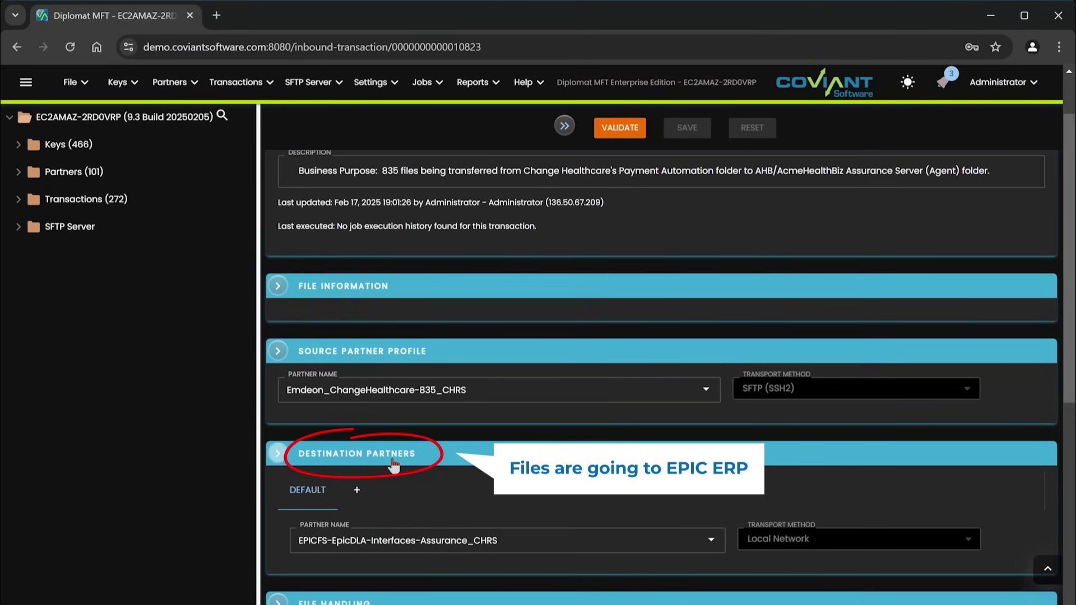
- Expand File Information to list the six 835 source patterns and their EPIC and legacy destination folders
left_click(386, 286)
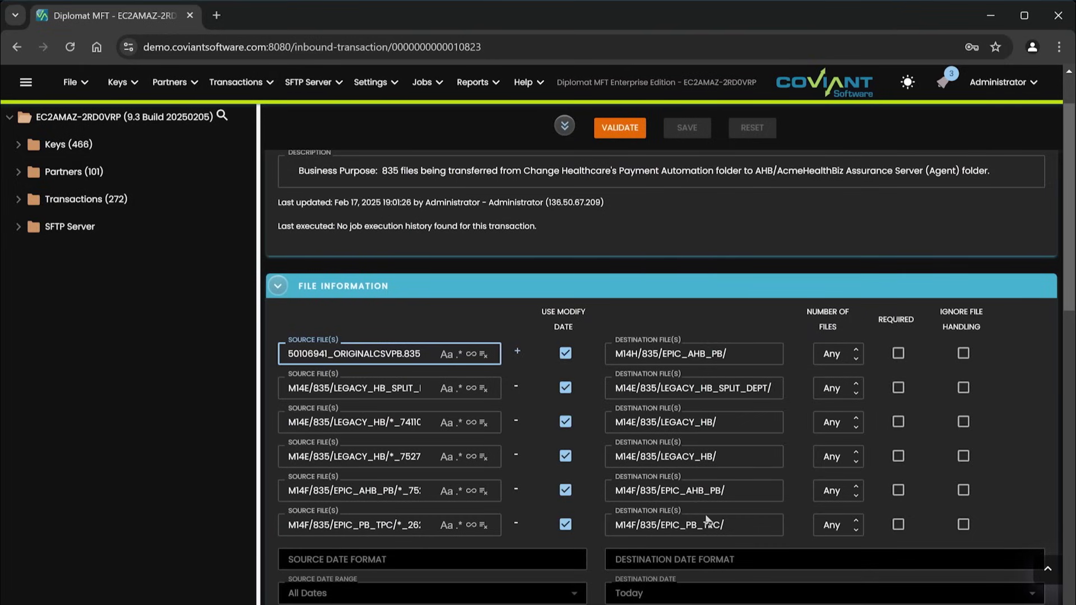
- Collapse File Information, then briefly check the source partner's description and SFTP details
left_click(607, 290)
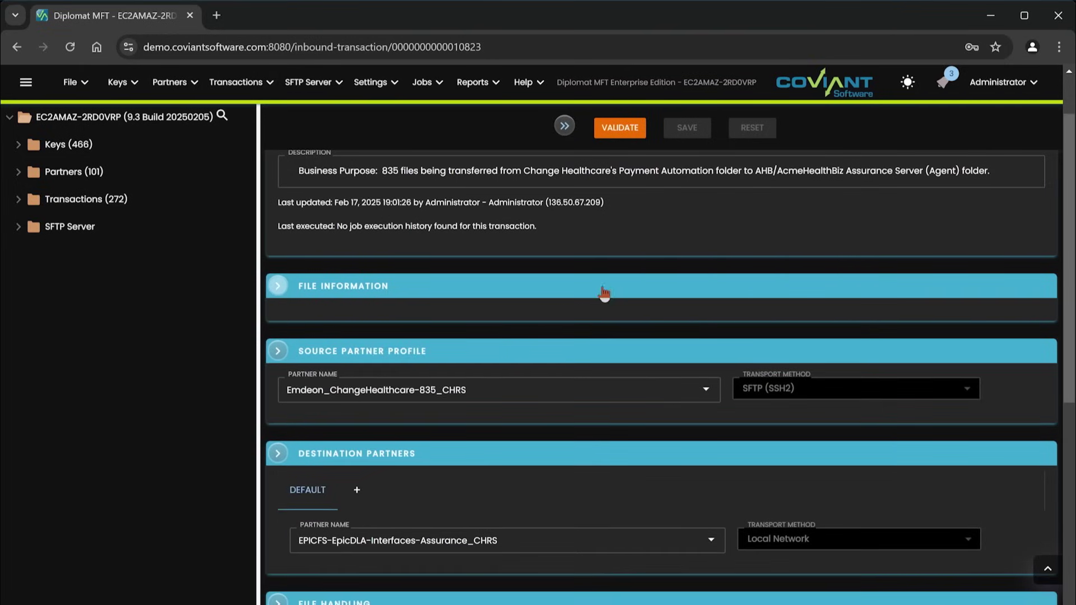
left_click(342, 357)
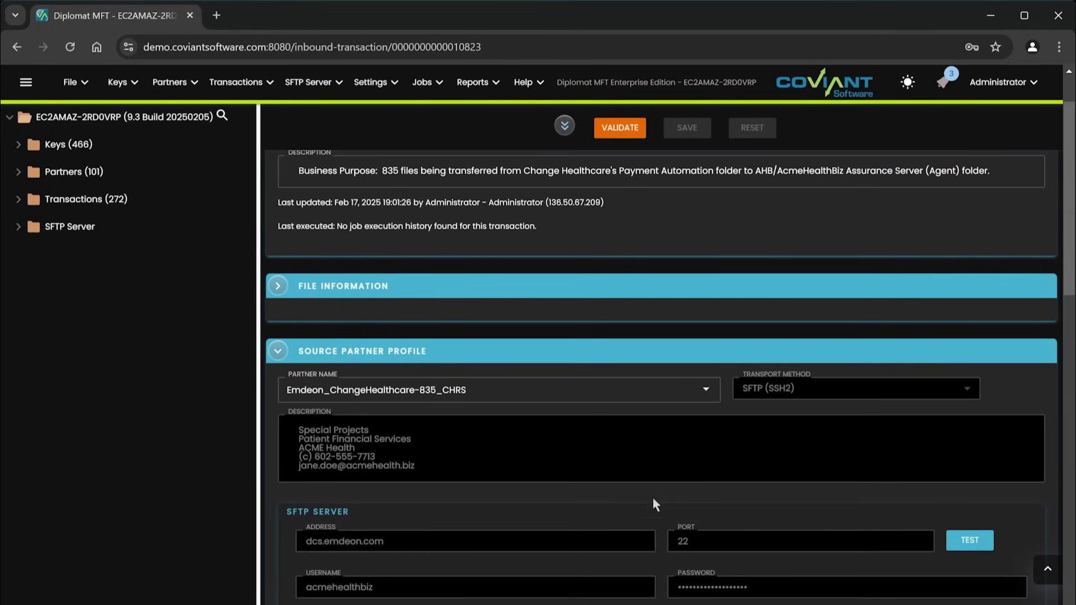
left_click(445, 357)
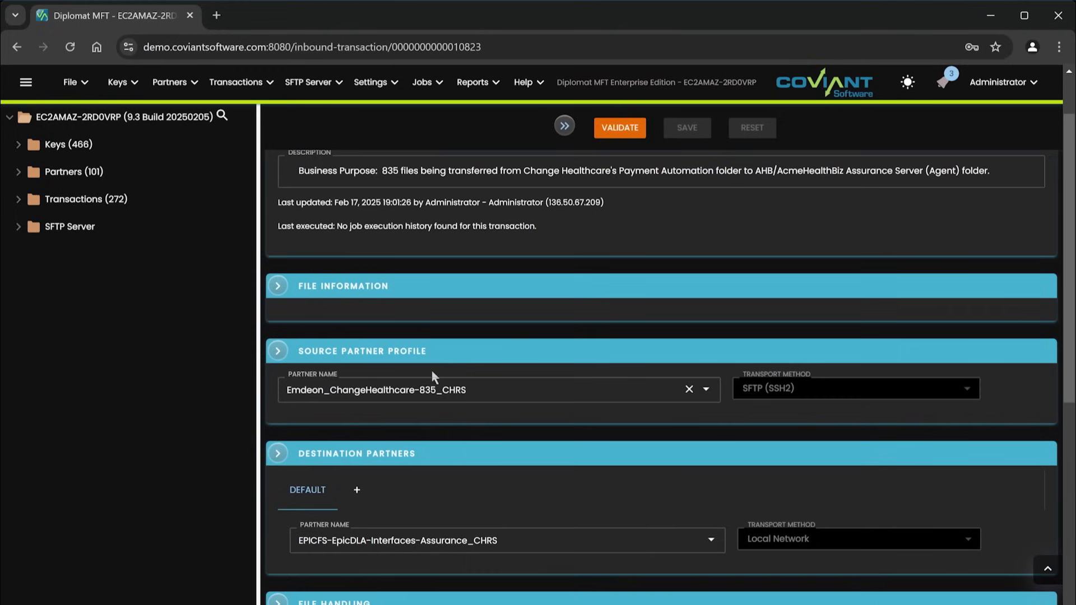
- Add and remove two extra destination partners, leaving only the default EPICFS Assurance destination
left_click(356, 490)
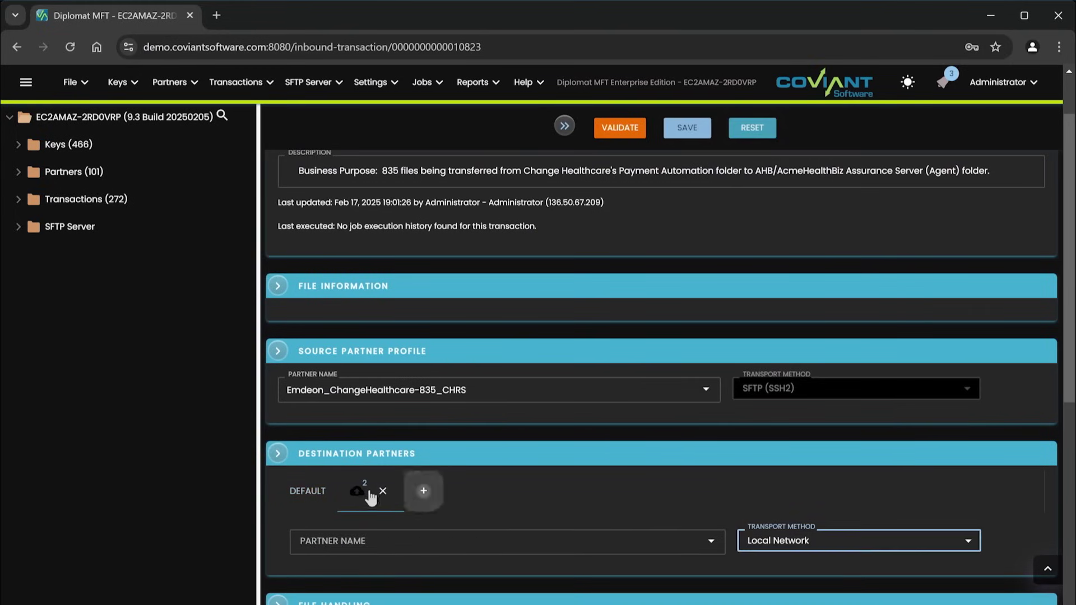
left_click(426, 491)
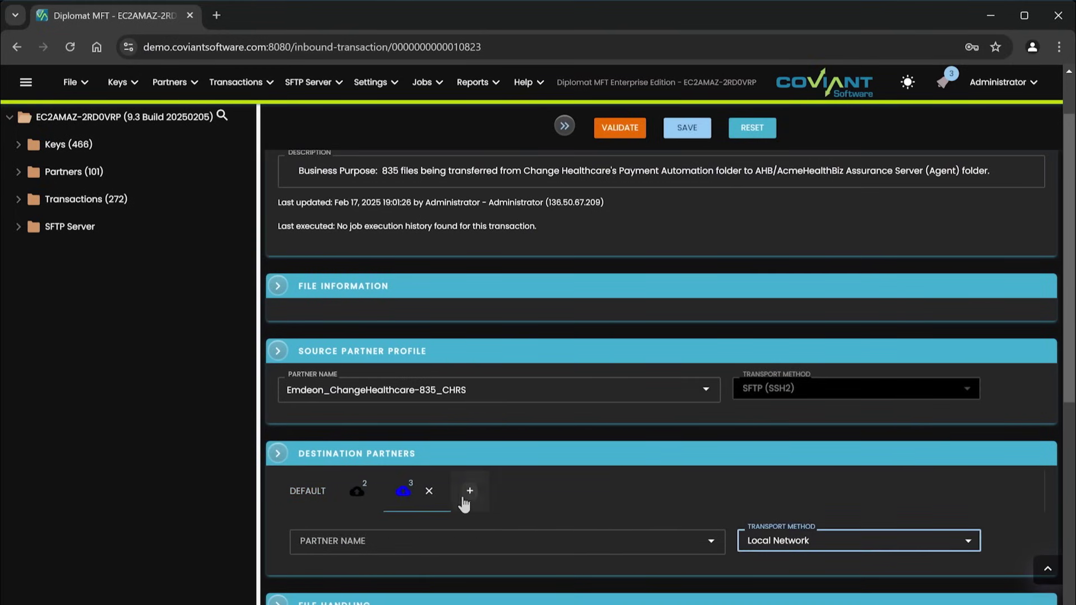
left_click(429, 491)
left_click(383, 492)
left_click(417, 462)
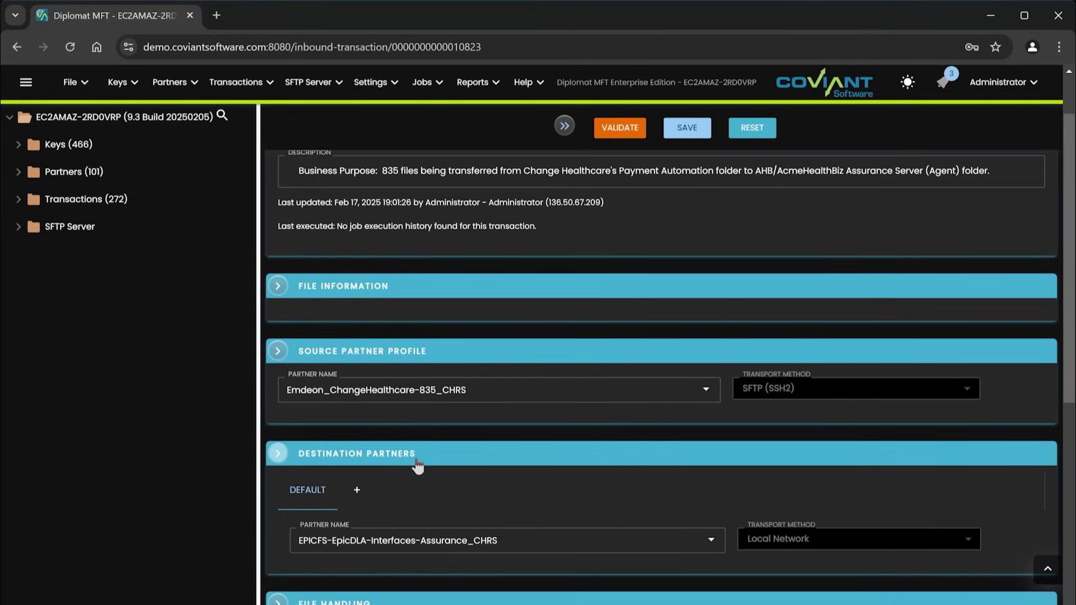
- Check the PGP file handling options, toggling Decrypt on and back off
scroll(413, 470, "down", 4)
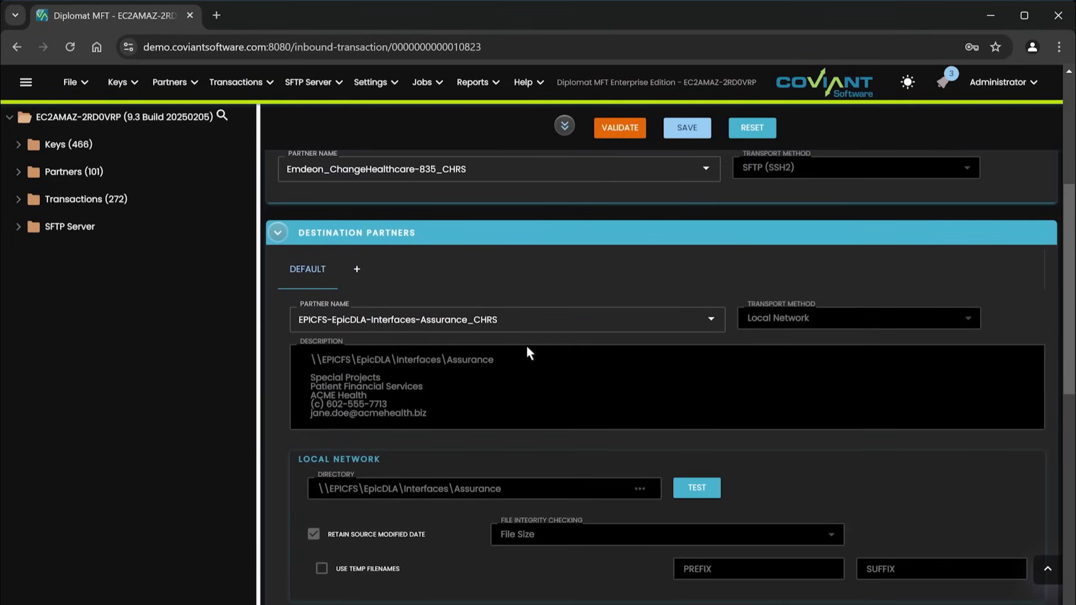
left_click(536, 241)
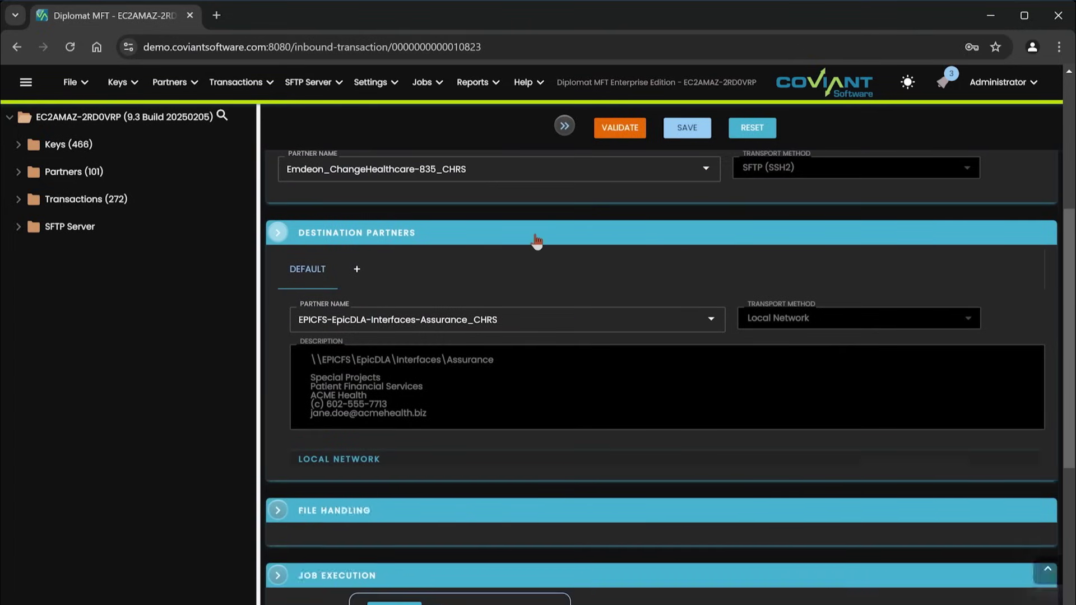
left_click(478, 388)
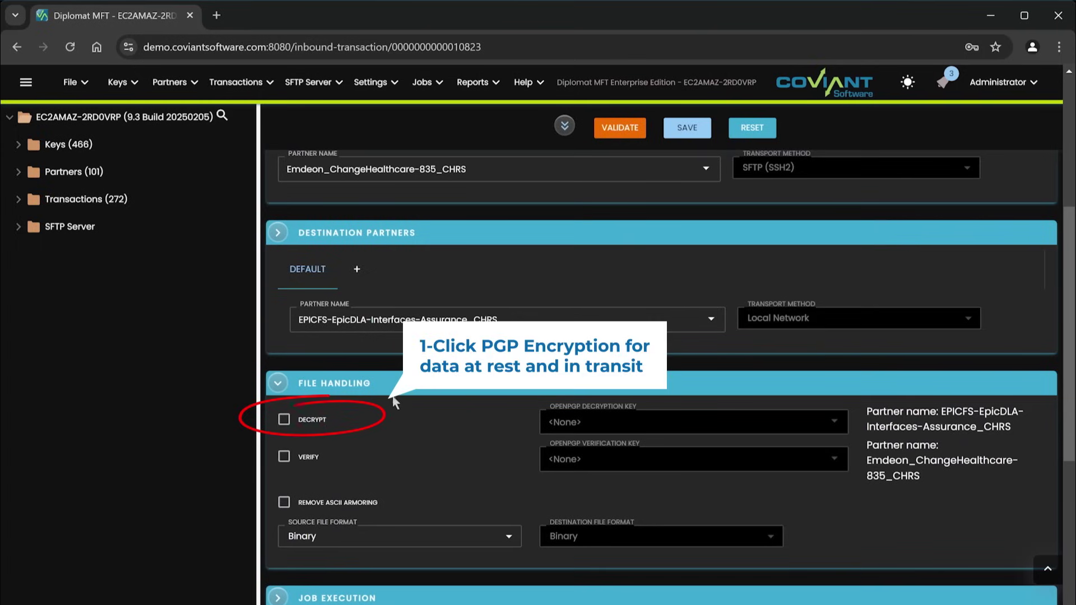
left_click(297, 425)
left_click(297, 425)
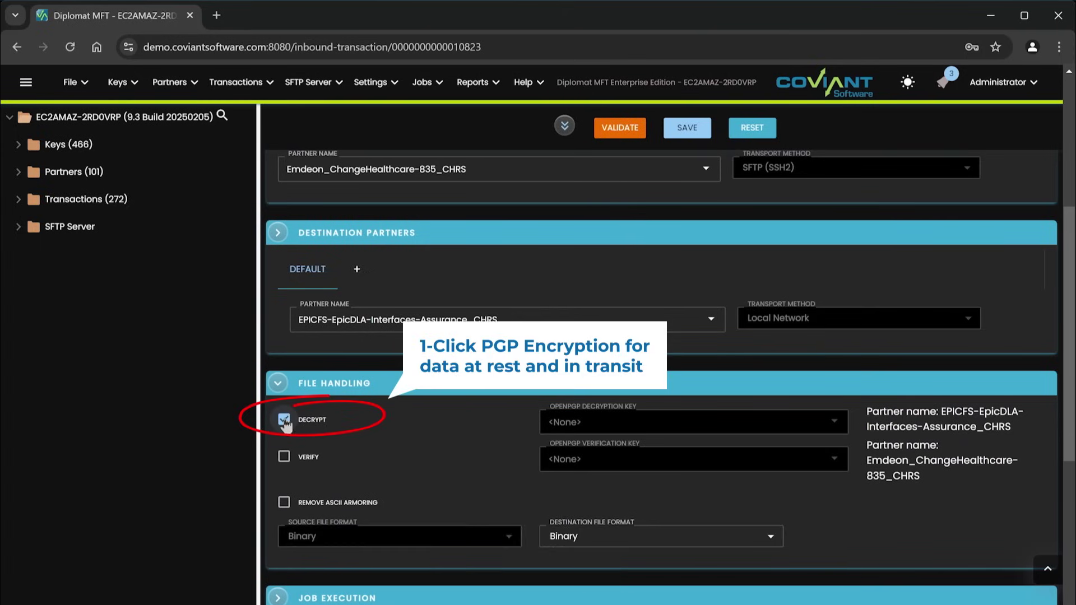
- Show the job's schedule: every 30 minutes starting Feb 14, 2024
left_click(278, 386)
scroll(342, 314, "down", 3)
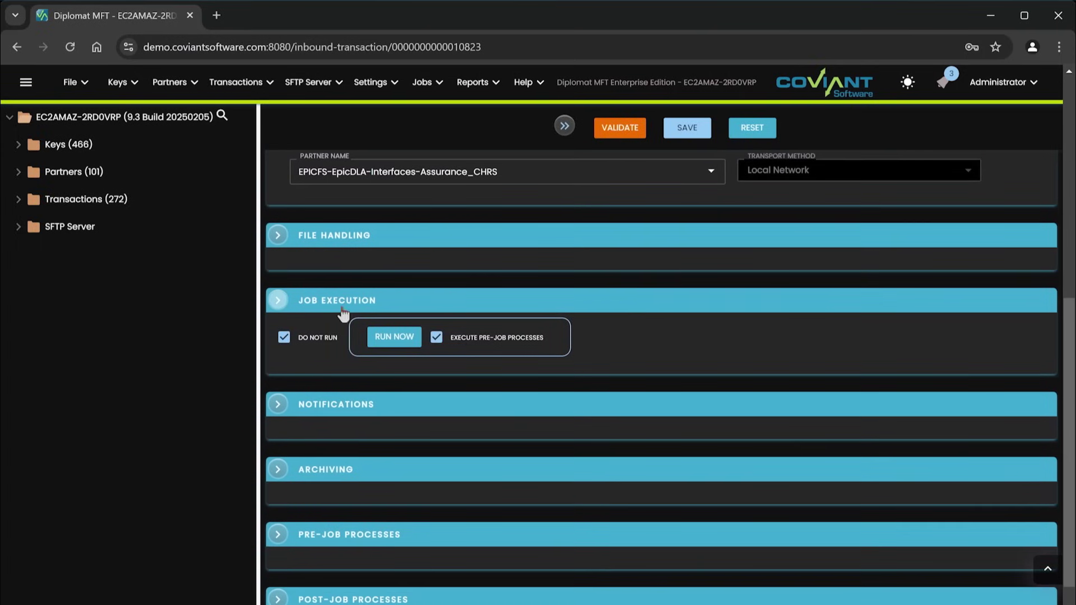
left_click(356, 301)
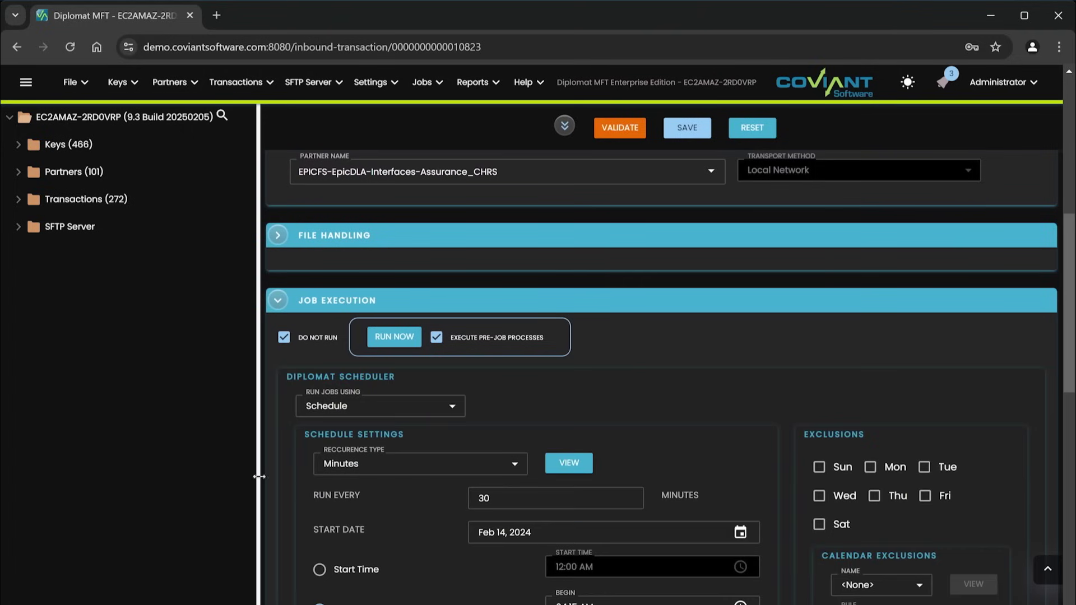
- Scroll through the Diplomat Scheduler settings to confirm the daily 4:15 AM–7:45 PM run window
scroll(263, 482, "down", 1)
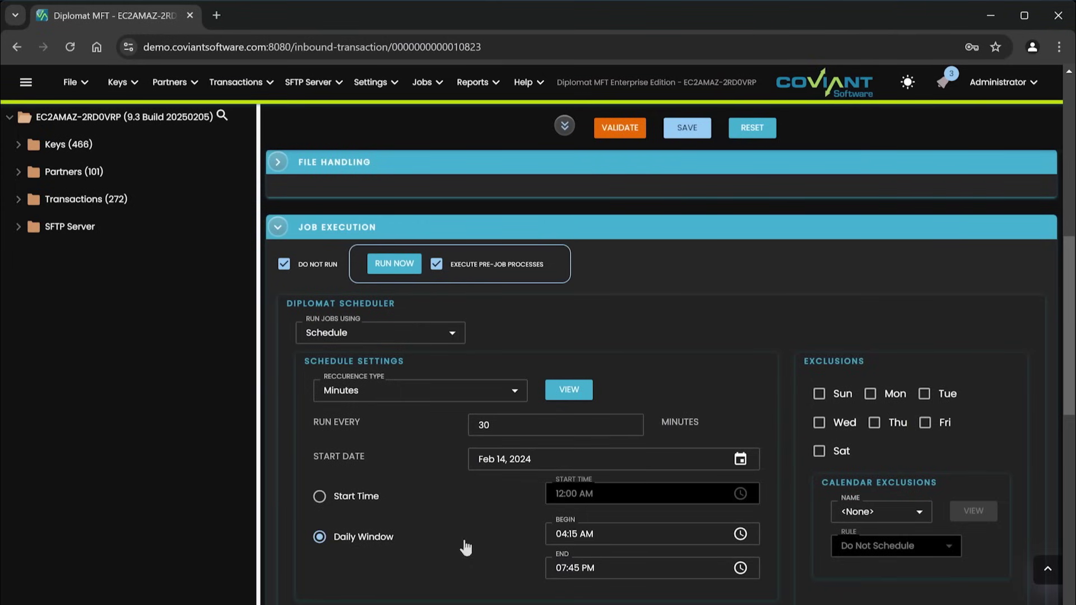
left_click(464, 227)
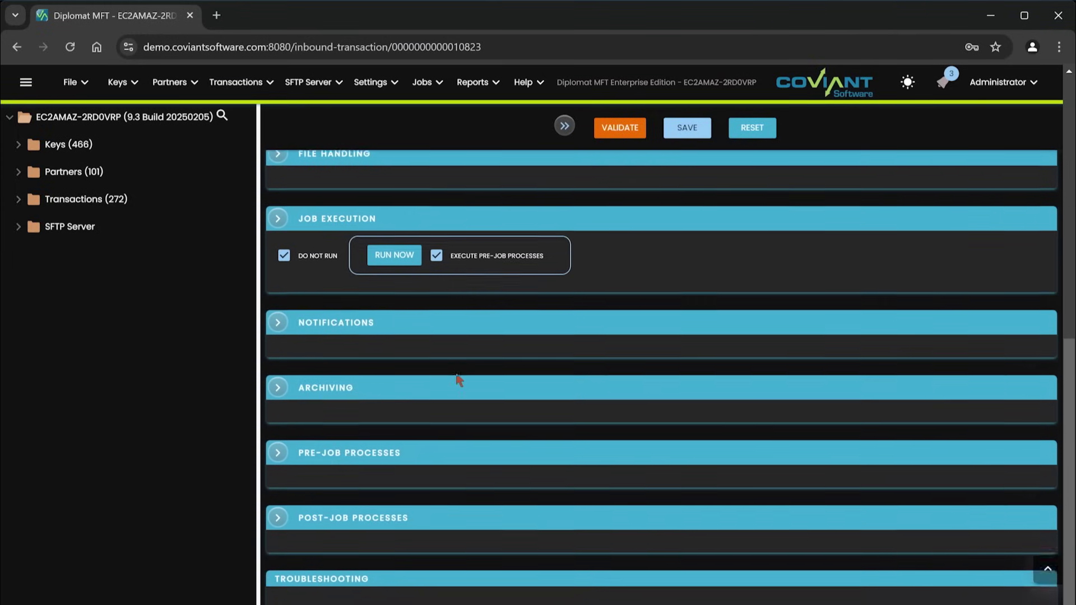
left_click(452, 318)
scroll(452, 328, "down", 3)
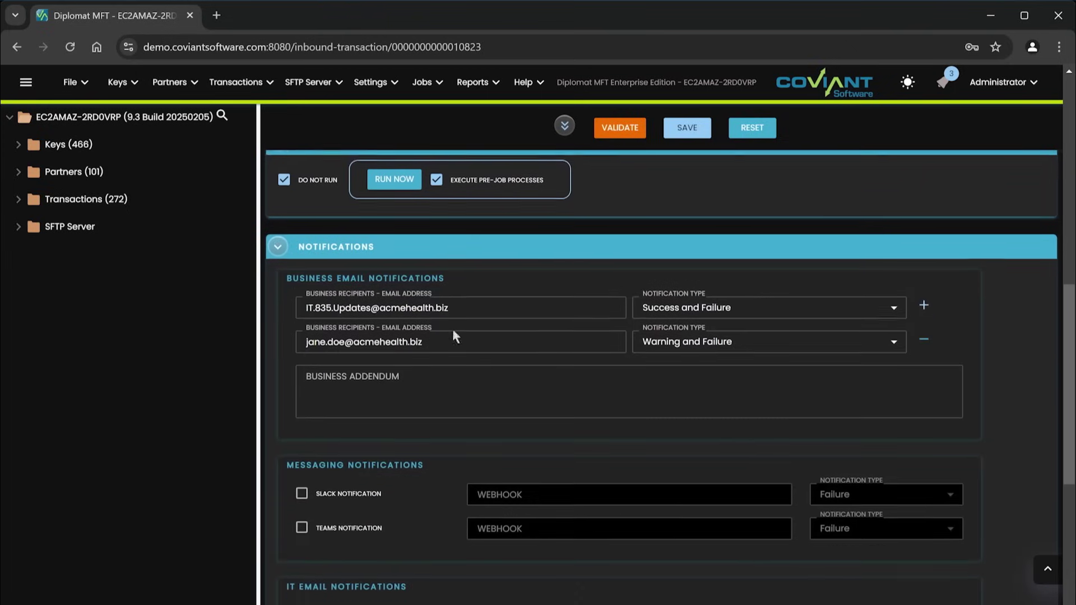
scroll(447, 338, "down", 1)
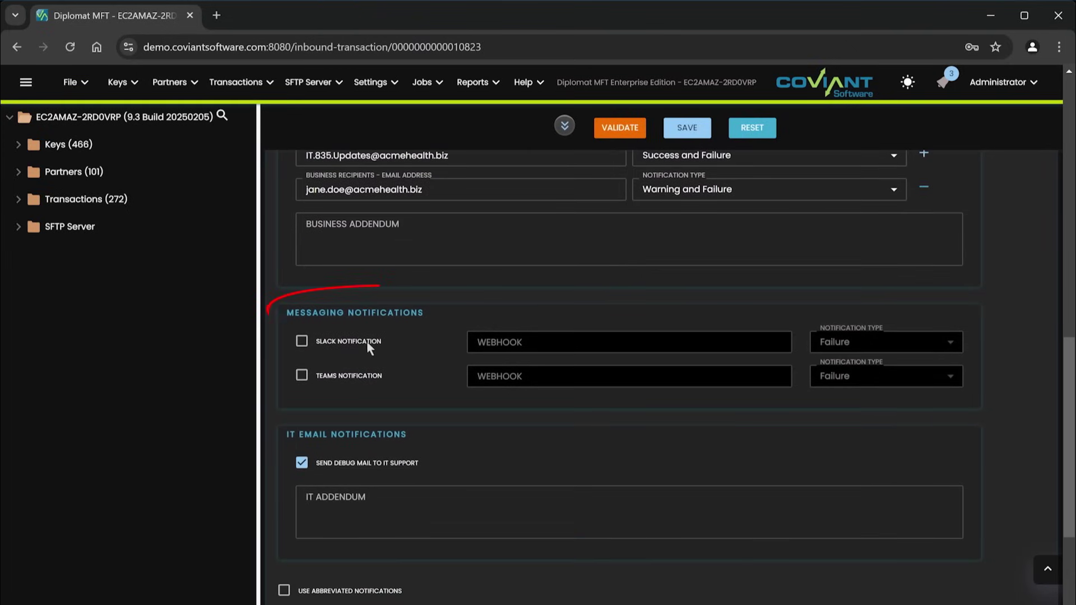
left_click(303, 343)
left_click(301, 375)
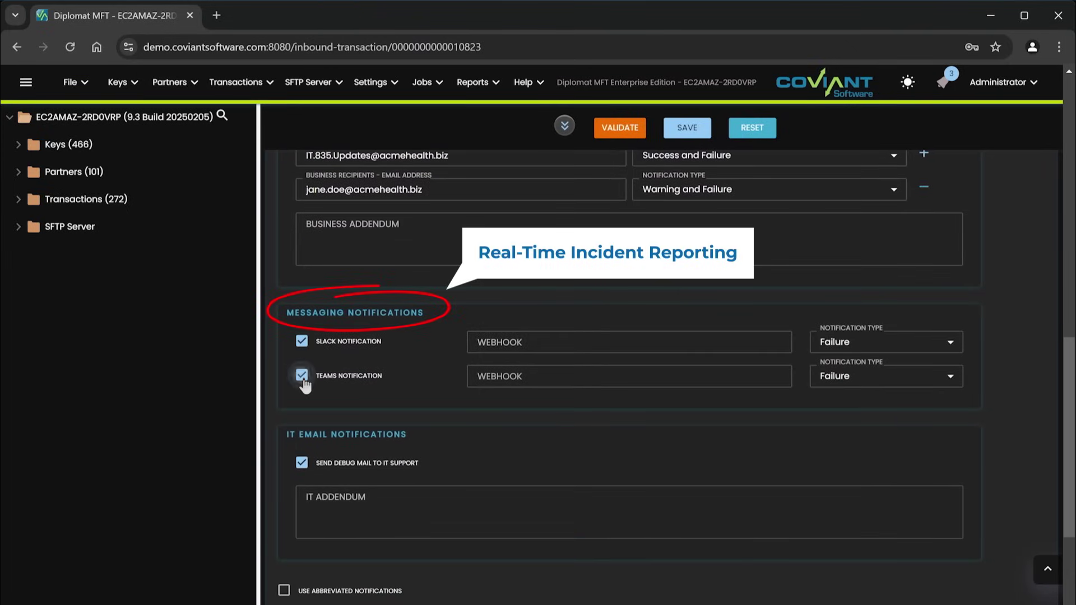
left_click(302, 341)
left_click(301, 376)
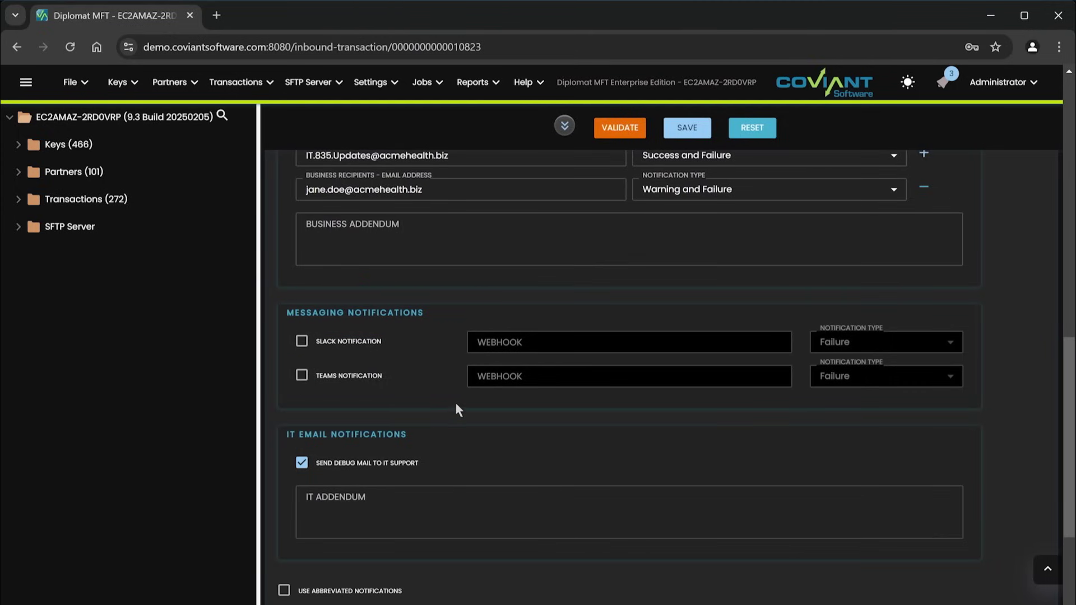
scroll(455, 402, "up", 5)
left_click(476, 322)
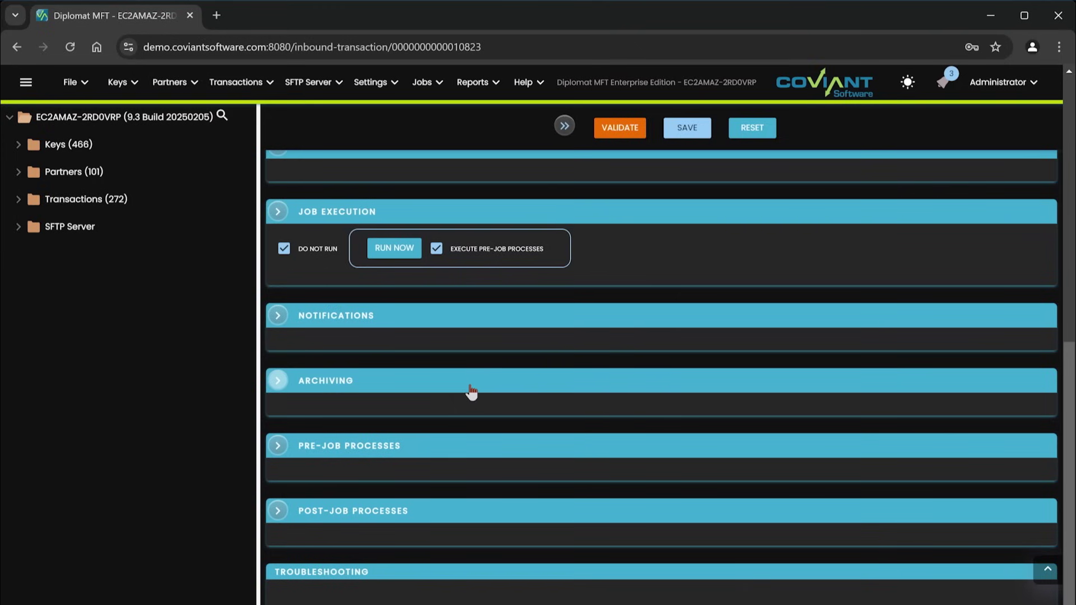
left_click(464, 443)
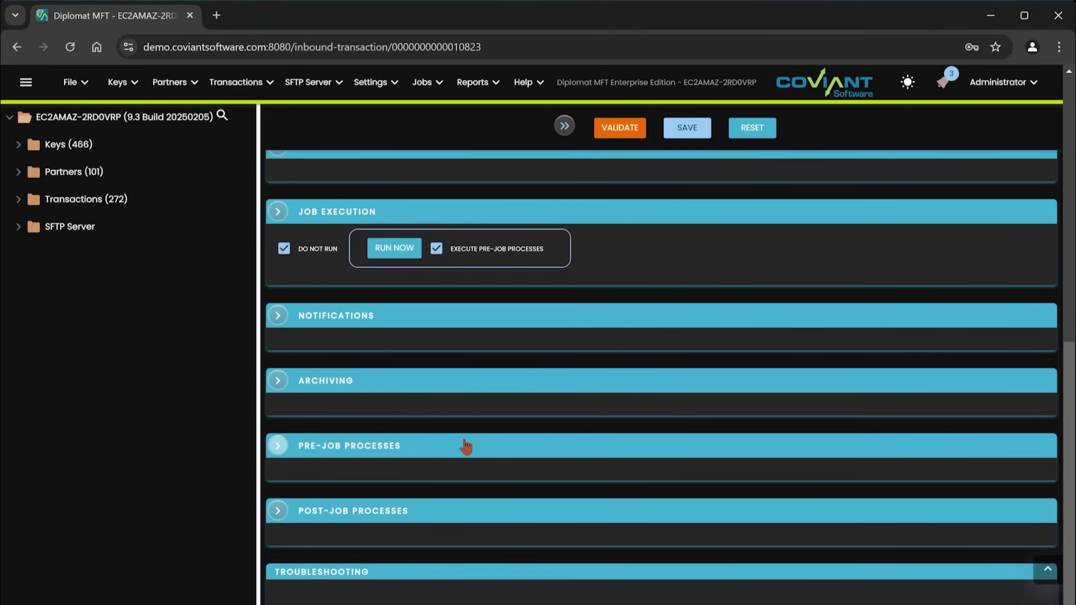